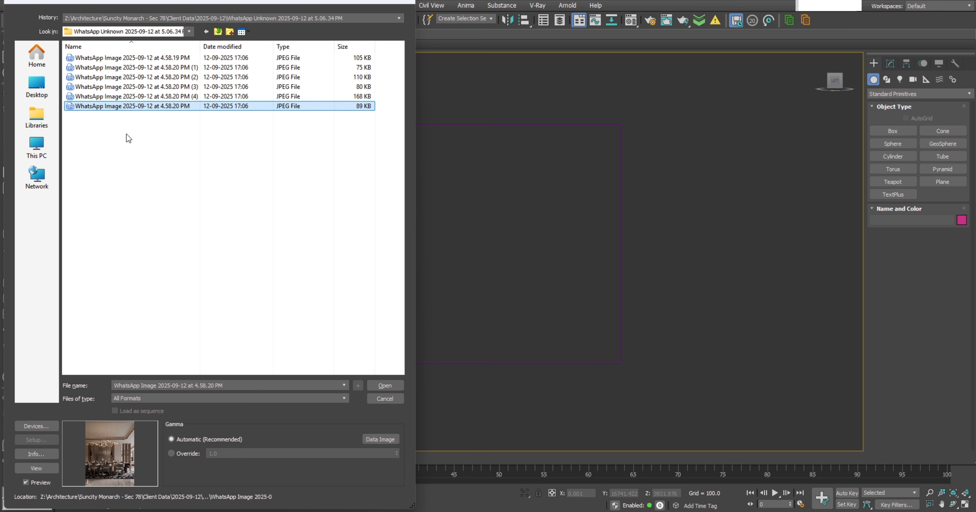
# Open the reference image "WhatsApp Image 2025-09-12 at 4.58.20 PM" and place it beside the wall outline
pyautogui.doubleClick(80, 110)
pyautogui.moveTo(606, 9); pyautogui.dragTo(389, 4)
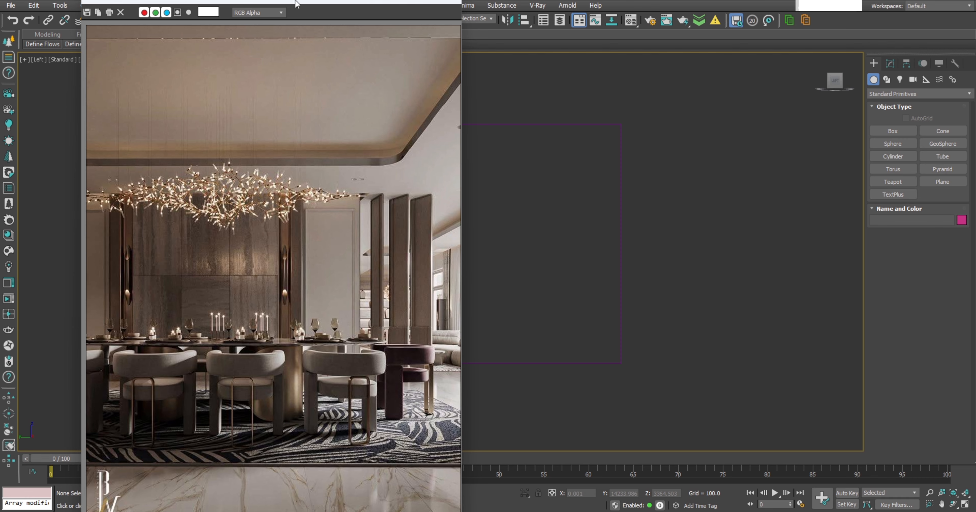
pyautogui.moveTo(356, 7); pyautogui.dragTo(192, 495)
pyautogui.moveTo(435, 287); pyautogui.dragTo(487, 245, button='middle')
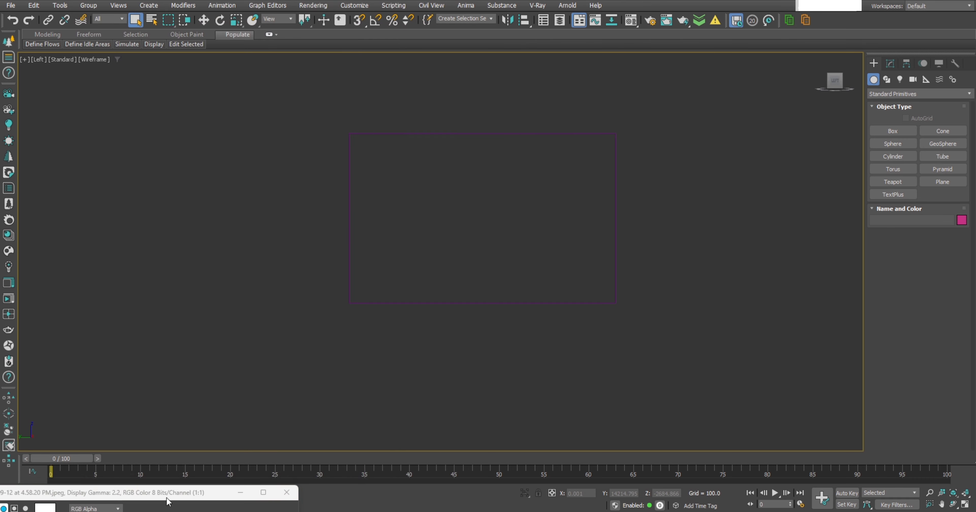
pyautogui.moveTo(164, 496); pyautogui.dragTo(278, 28)
pyautogui.scroll(4, 583, 190)
pyautogui.scroll(-3, 578, 188)
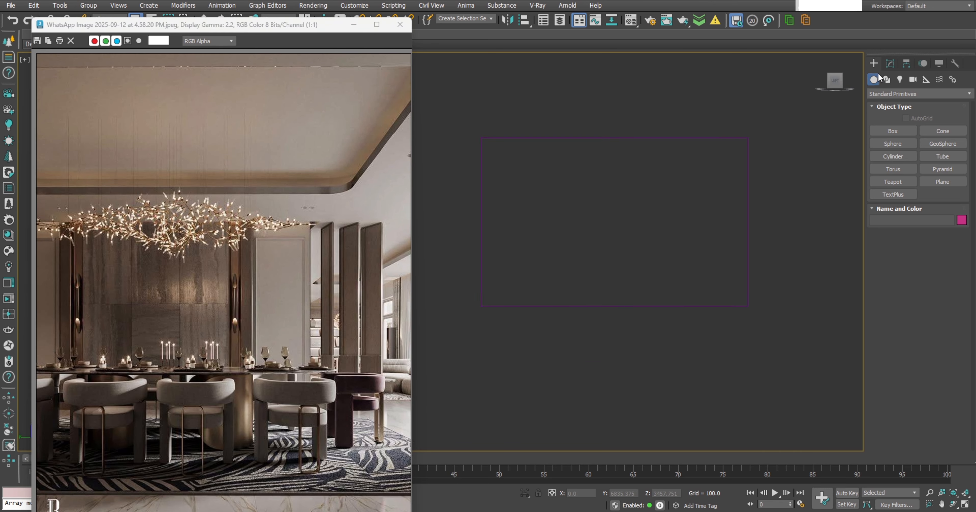
# Draw a rectangle snapped to the full wall outline and add an Edit Spline modifier to it
pyautogui.click(886, 80)
pyautogui.click(942, 144)
pyautogui.moveTo(481, 137); pyautogui.dragTo(747, 306)
pyautogui.click(890, 63)
pyautogui.click(906, 92)
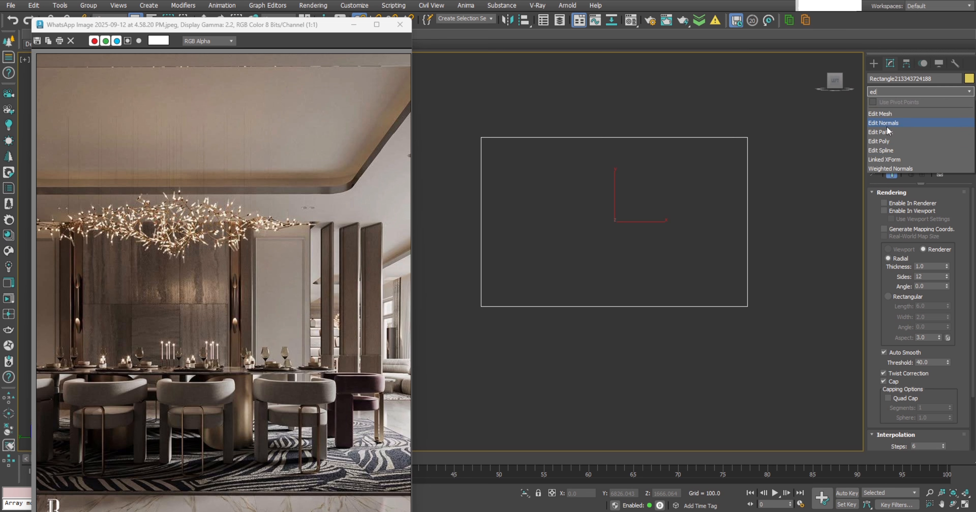
pyautogui.click(892, 149)
# Divide the rectangle's top and bottom segments with a division value of 3
pyautogui.press('2')
pyautogui.moveTo(610, 109); pyautogui.dragTo(631, 354)
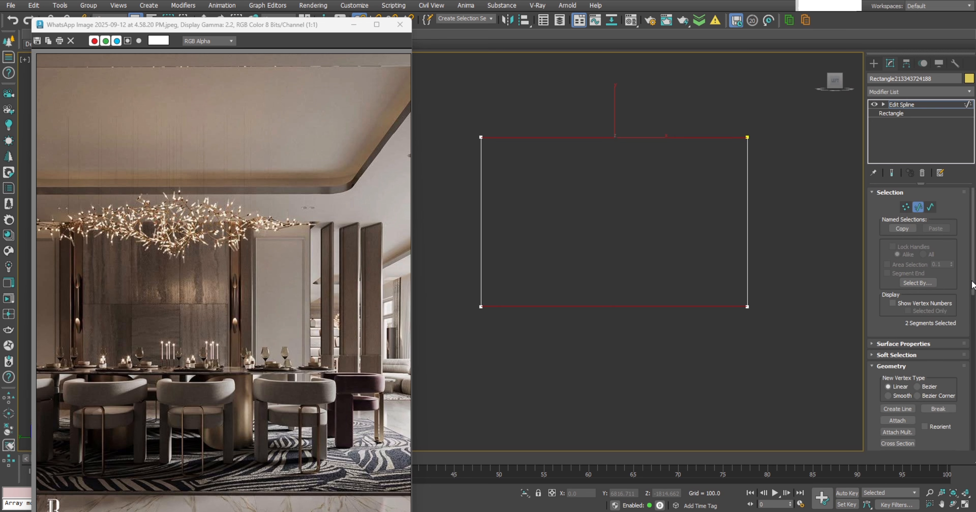
pyautogui.scroll(-15, 973, 314)
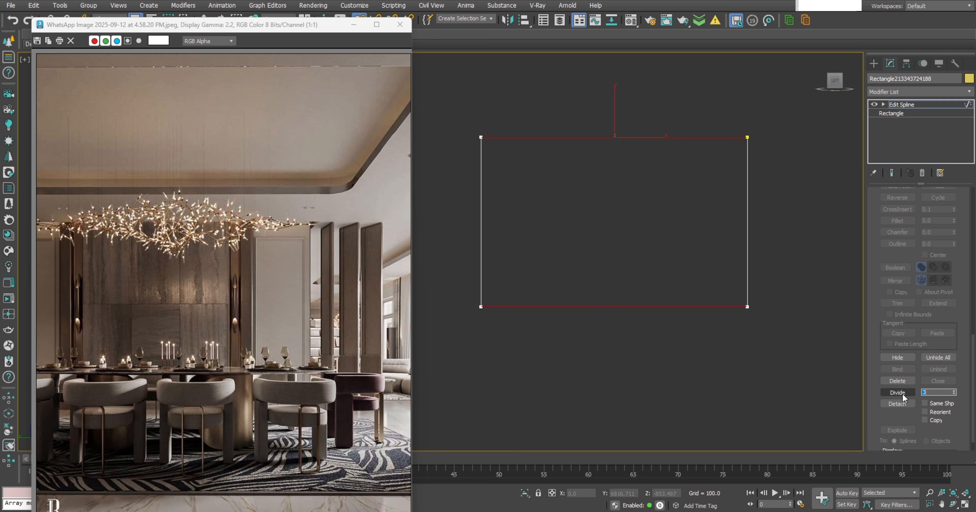
pyautogui.write('3')
pyautogui.click(897, 392)
# Delete the two vertices at the rectangle's right end so it shortens to the nearest division points
pyautogui.press('1')
pyautogui.press('1')
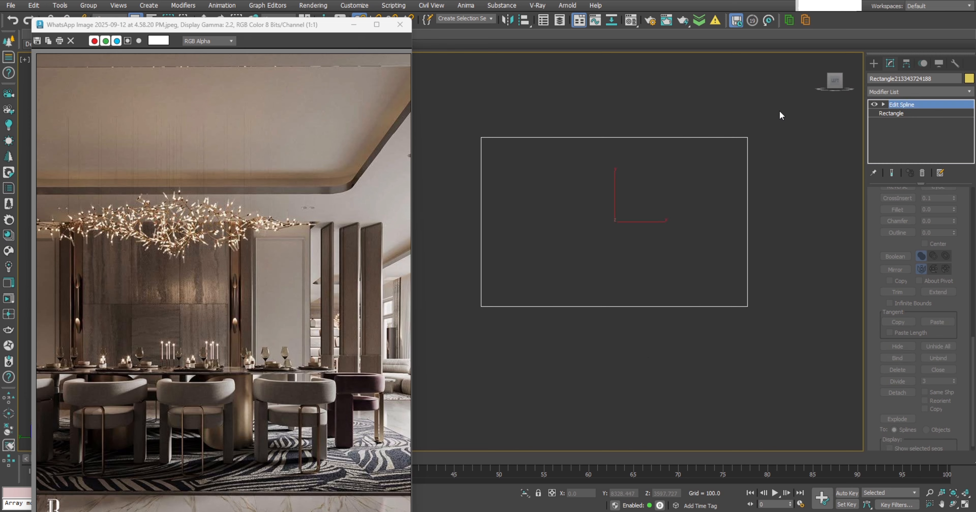
pyautogui.press('1')
pyautogui.moveTo(778, 112); pyautogui.dragTo(731, 383)
pyautogui.press('Delete')
pyautogui.hotkey('ctrl', 'a')
pyautogui.rightClick(476, 247)
pyautogui.click(462, 180)
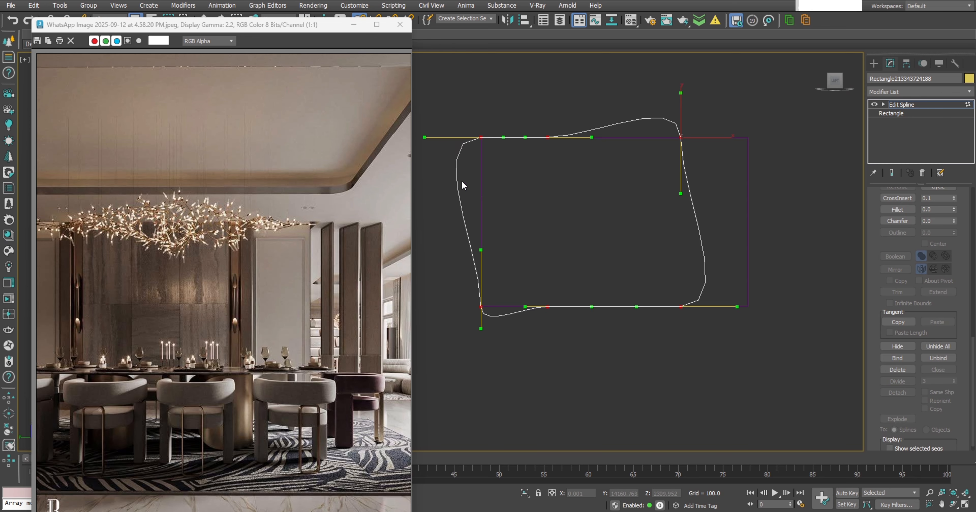
pyautogui.hotkey('ctrl', 'z')
pyautogui.rightClick(555, 183)
pyautogui.click(544, 131)
pyautogui.hotkey('ctrl', 'z')
# Delete the two vertices at the rectangle's left end, leaving only the central half of the wall outlined
pyautogui.moveTo(515, 115); pyautogui.dragTo(465, 330)
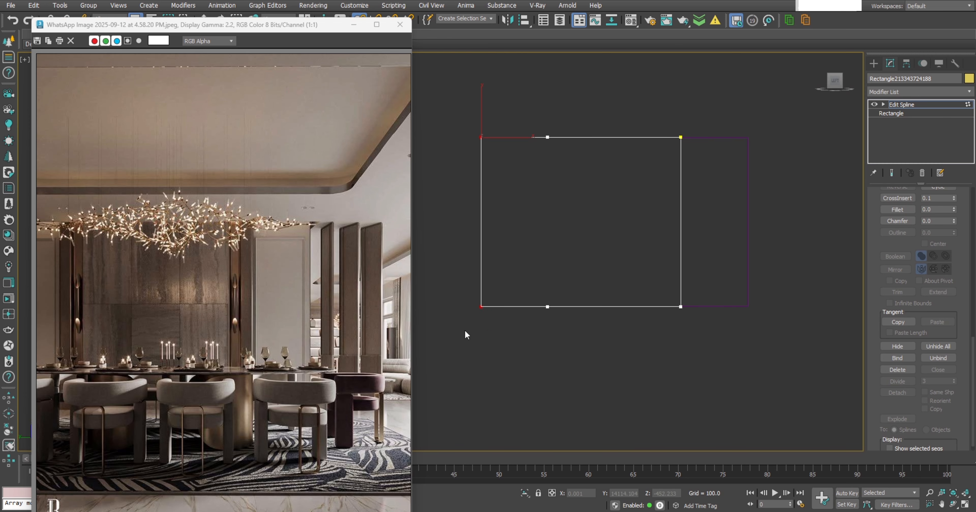
pyautogui.press('Delete')
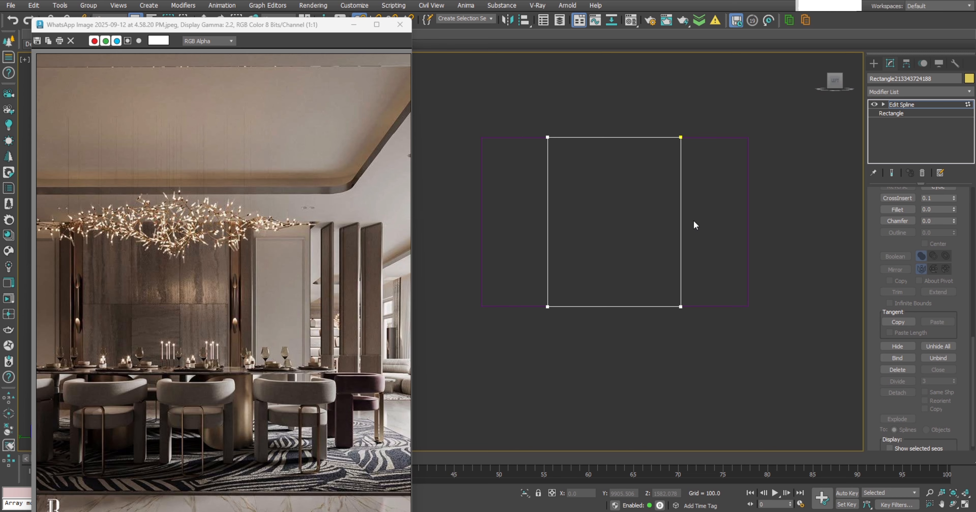
# Adjust the central rectangle's vertical segments so that it becomes slightly wider on both sides
pyautogui.press('2')
pyautogui.click(681, 220)
pyautogui.press('w')
pyautogui.moveTo(702, 221); pyautogui.dragTo(610, 301)
pyautogui.hotkey('ctrl', 'z')
pyautogui.press('s')
pyautogui.press('space')
pyautogui.moveTo(680, 309); pyautogui.dragTo(615, 308)
pyautogui.press('space')
pyautogui.click(619, 348)
pyautogui.press('s')
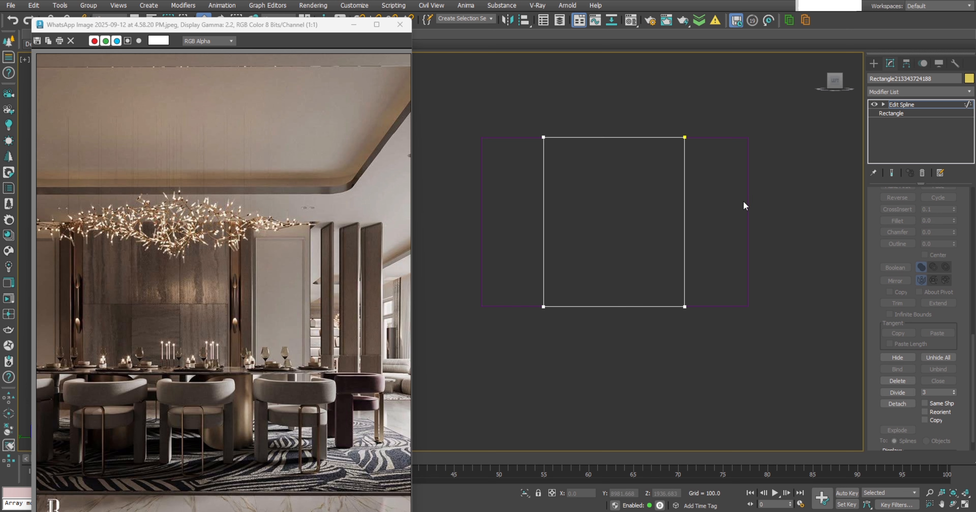
# Outline the central rectangle inward to create a smaller rectangle inside it
pyautogui.press('3')
pyautogui.hotkey('ctrl', 'a')
pyautogui.click(897, 244)
pyautogui.moveTo(686, 209); pyautogui.dragTo(709, 171)
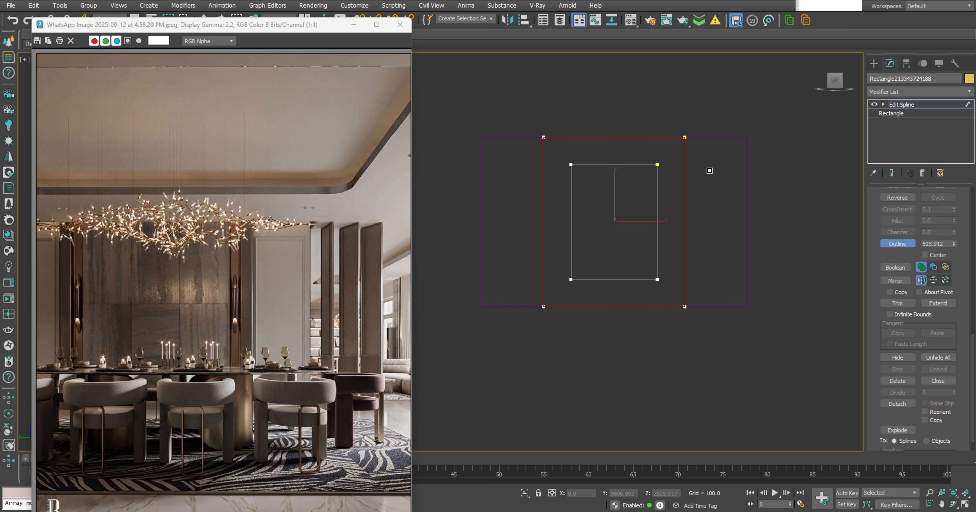
pyautogui.moveTo(710, 170); pyautogui.dragTo(708, 179)
pyautogui.press('3')
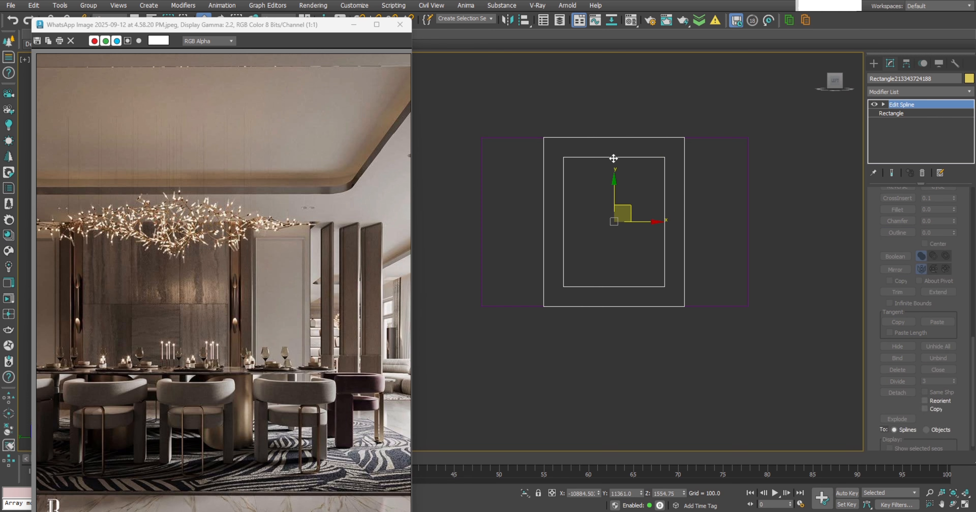
# Move the inner rectangle's top and bottom segments until they line up with the outer rectangle's edges
pyautogui.press('2')
pyautogui.click(605, 158)
pyautogui.moveTo(614, 131); pyautogui.dragTo(613, 112)
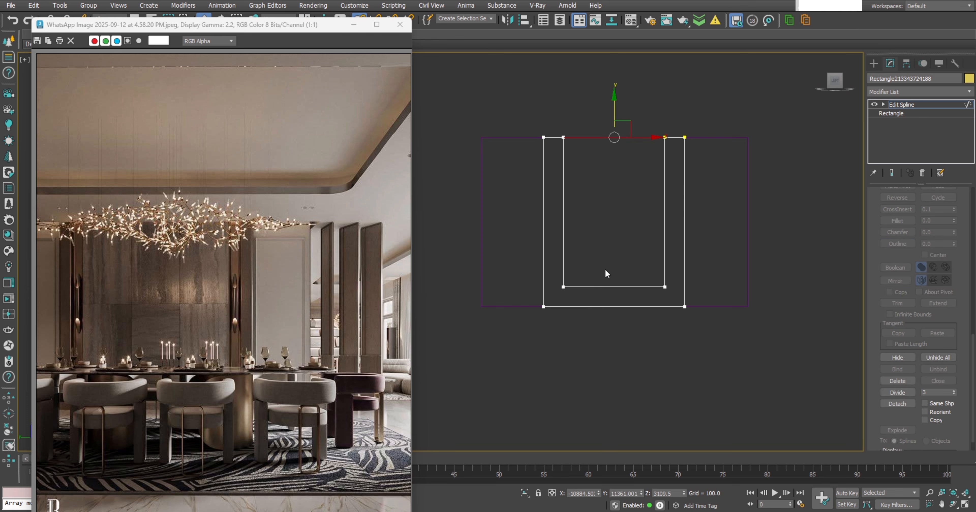
pyautogui.click(606, 287)
pyautogui.moveTo(613, 265); pyautogui.dragTo(613, 285)
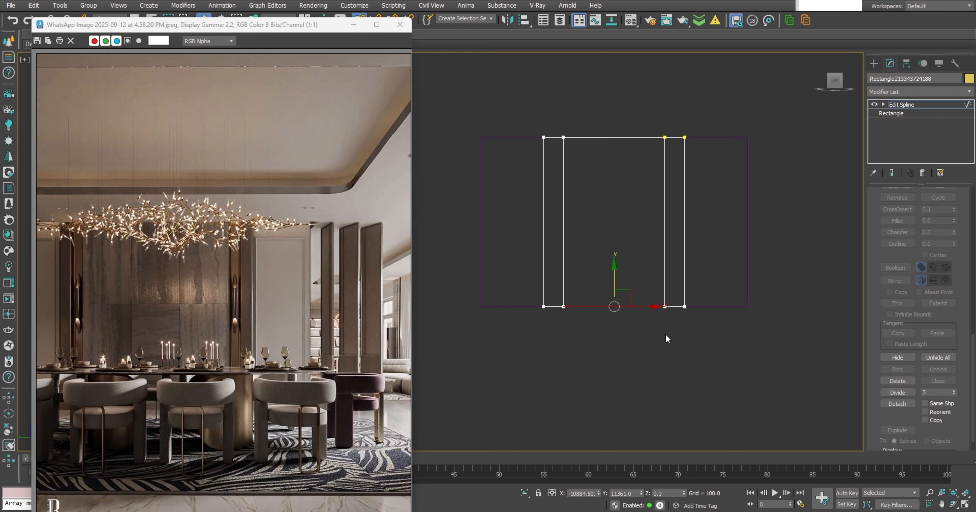
# Raise the inner rectangle's bottom segment by 4" and align the outer rectangle's bottom segment with it
pyautogui.press('F12')
pyautogui.doubleClick(113, 223)
pyautogui.write('4"')
pyautogui.press('Return')
pyautogui.click(152, 187)
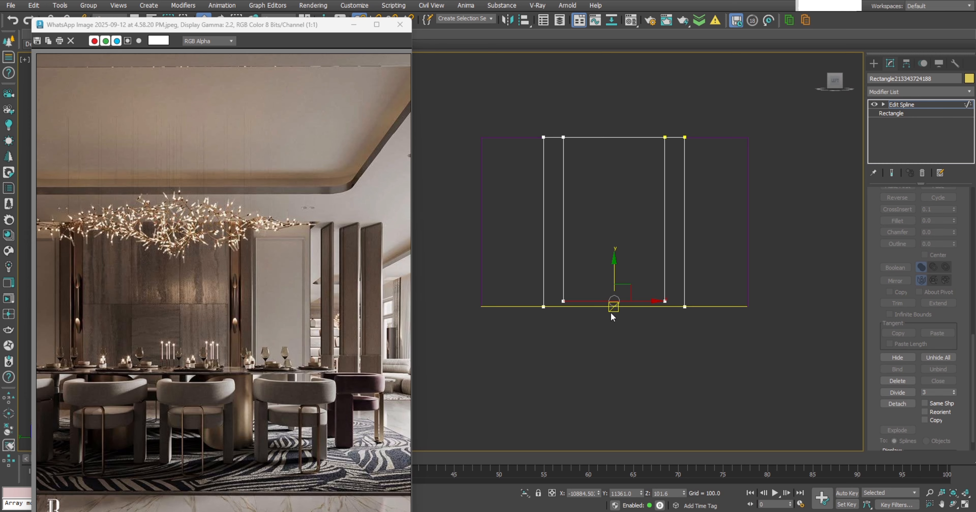
pyautogui.click(611, 308)
pyautogui.moveTo(614, 274); pyautogui.dragTo(614, 302)
pyautogui.click(696, 354)
# Detach the outer rectangle spline as a separate shape
pyautogui.press('3')
pyautogui.scroll(2, 678, 261)
pyautogui.click(687, 243)
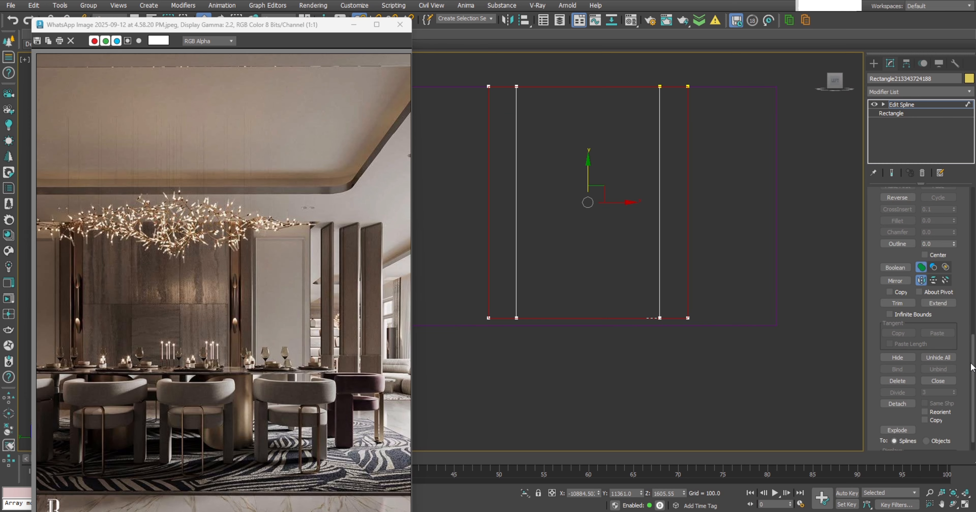
pyautogui.scroll(-2, 968, 363)
pyautogui.click(896, 382)
pyautogui.click(98, 50)
# Divide the inner rectangle's top and bottom segments with a division value of 2
pyautogui.moveTo(595, 235); pyautogui.dragTo(608, 265, button='middle')
pyautogui.press('2')
pyautogui.click(606, 117)
pyautogui.keyDown('ctrl'); pyautogui.click(605, 349); pyautogui.keyUp('ctrl')
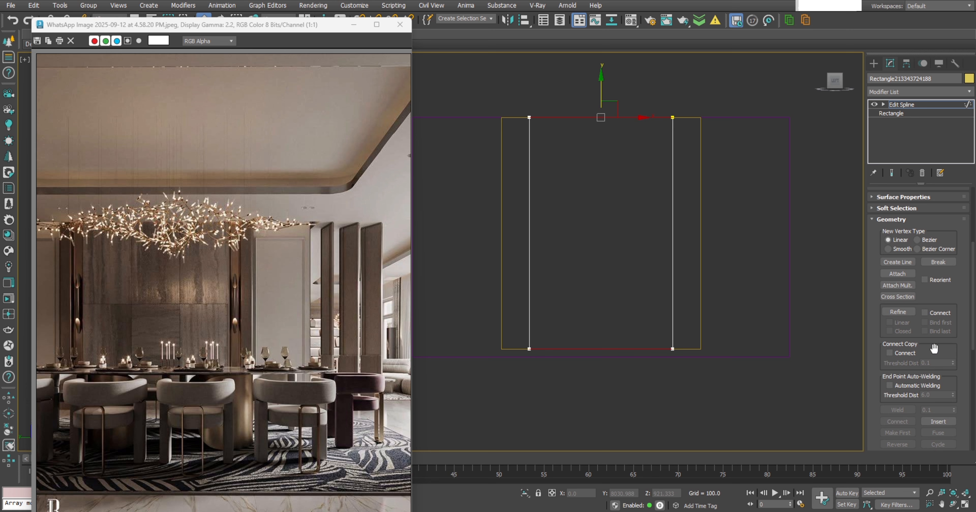
pyautogui.moveTo(972, 342); pyautogui.dragTo(973, 426)
pyautogui.click(899, 391)
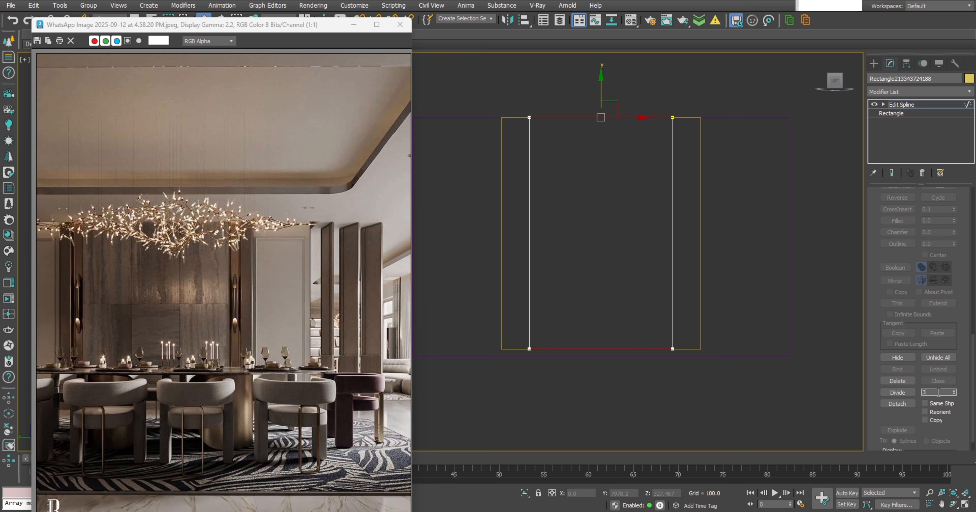
pyautogui.write('2')
pyautogui.click(897, 392)
# Invert the segment selection and divide the inner rectangle's vertical sides with a division value of 1
pyautogui.hotkey('ctrl', 'i')
pyautogui.write('1')
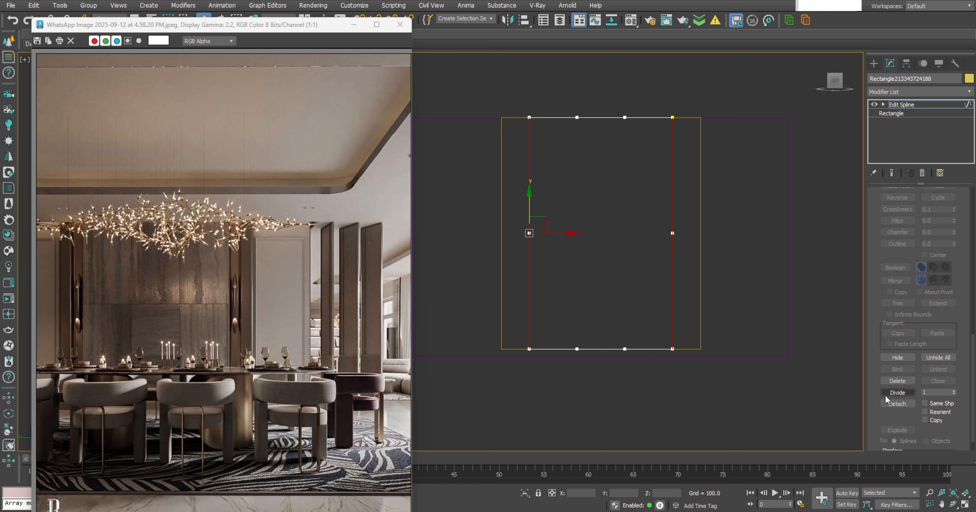
pyautogui.click(897, 393)
# Delete all vertices along the inner rectangle's bottom edge to reduce it to the upper half
pyautogui.press('1')
pyautogui.moveTo(648, 336); pyautogui.dragTo(560, 377)
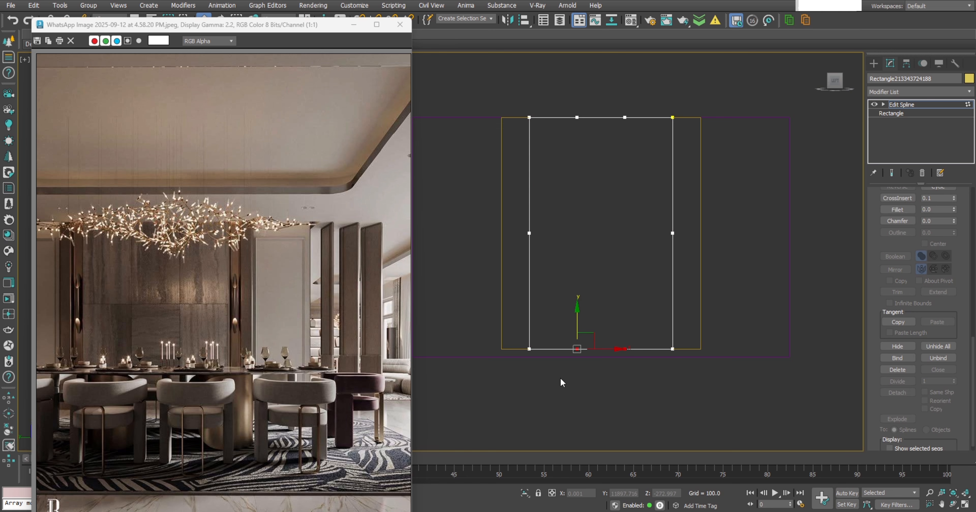
pyautogui.press('Delete')
pyautogui.moveTo(690, 374); pyautogui.dragTo(526, 322)
pyautogui.moveTo(686, 343); pyautogui.dragTo(460, 394)
pyautogui.press('Delete')
# Snap the lower-left vertex beneath the right-hand division point and delete the two left top vertices, leaving one upper-right panel
pyautogui.moveTo(560, 92); pyautogui.dragTo(515, 308)
pyautogui.moveTo(559, 188); pyautogui.dragTo(519, 258)
pyautogui.press('s')
pyautogui.moveTo(558, 233); pyautogui.dragTo(627, 119)
pyautogui.moveTo(600, 93); pyautogui.dragTo(503, 159)
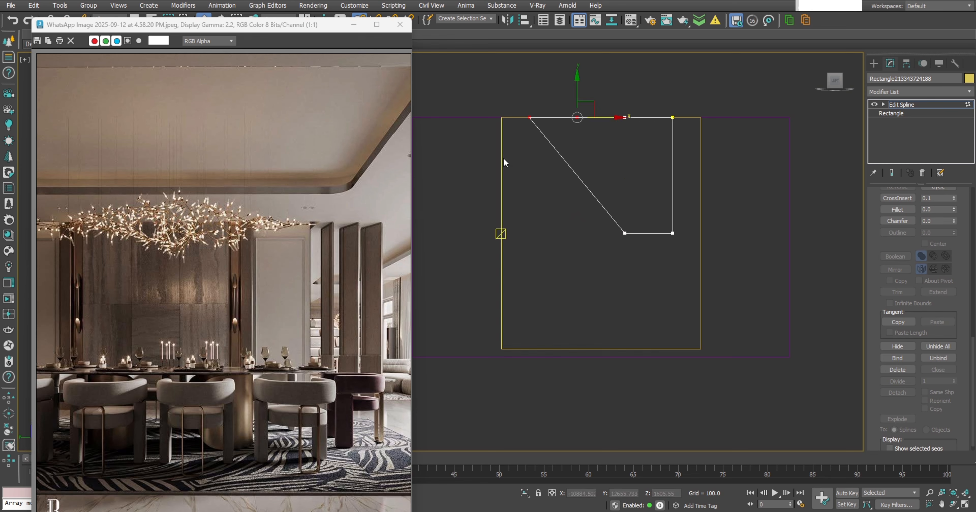
pyautogui.press('Delete')
pyautogui.click(923, 105)
pyautogui.scroll(2, 632, 218)
pyautogui.press('e')
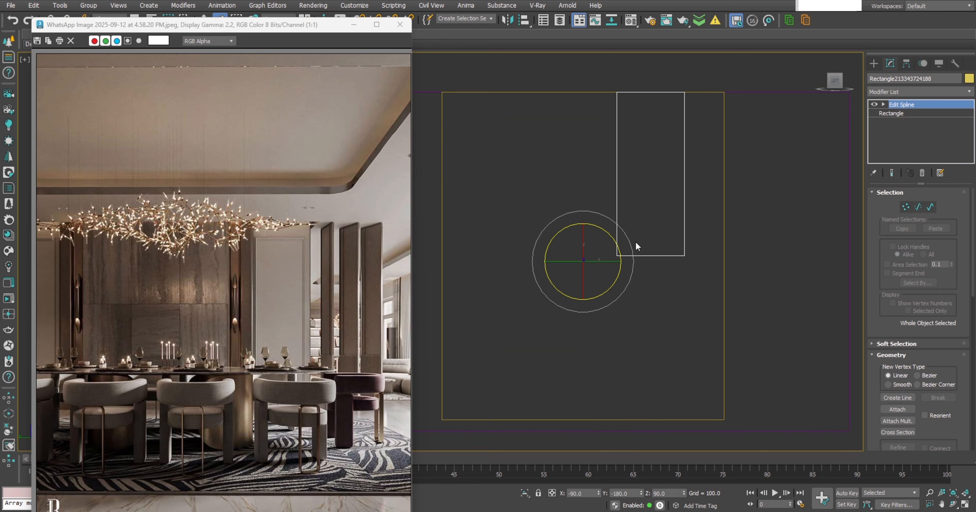
pyautogui.press('3')
pyautogui.press('w')
pyautogui.press('space')
pyautogui.press('s')
pyautogui.press('3')
pyautogui.press('space')
# Apply an Extrude modifier to the upper-right panel with an amount of 0.5
pyautogui.click(917, 92)
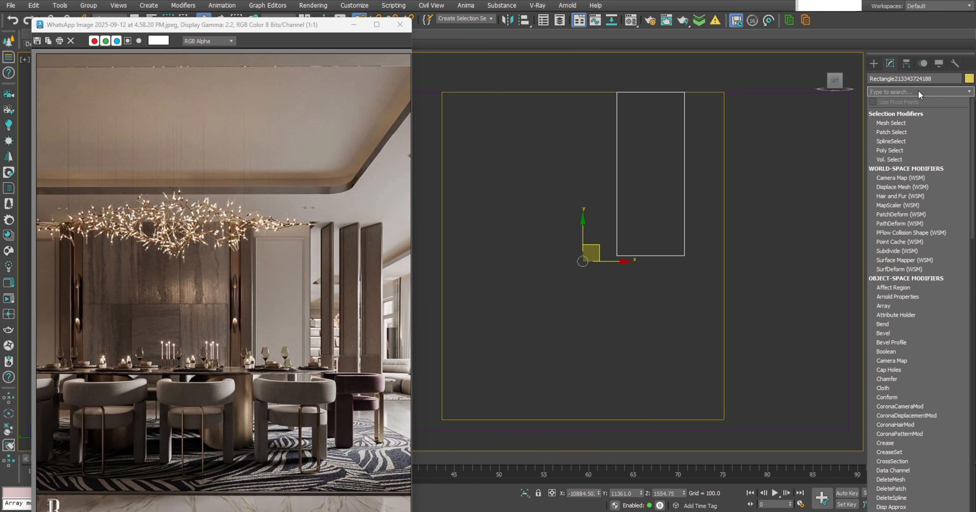
pyautogui.click(902, 113)
pyautogui.write('0.5')
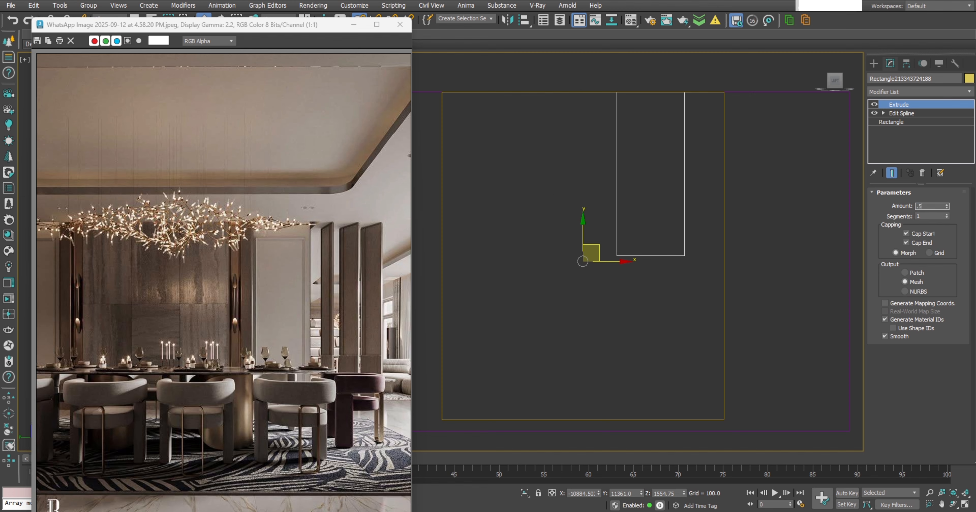
pyautogui.press('Return')
# Copy the extruded panel to the left, snapped edge to edge, to form an upper row of three panels
pyautogui.scroll(-2, 647, 119)
pyautogui.press('space')
pyautogui.keyDown('shift'); pyautogui.moveTo(687, 213); pyautogui.dragTo(584, 212); pyautogui.keyUp('shift')
pyautogui.press('Return')
pyautogui.press('Return')
# Try to copy the upper row of panels downward to form a lower row
pyautogui.moveTo(577, 242); pyautogui.dragTo(636, 178)
pyautogui.press('space')
pyautogui.keyDown('shift'); pyautogui.moveTo(610, 118); pyautogui.dragTo(640, 214); pyautogui.keyUp('shift')
pyautogui.press('Return')
# Set the extrusion amount of the upper middle panel to 12 and of the lower right panel to 1
pyautogui.press('s')
pyautogui.scroll(2, 639, 212)
pyautogui.press('Return')
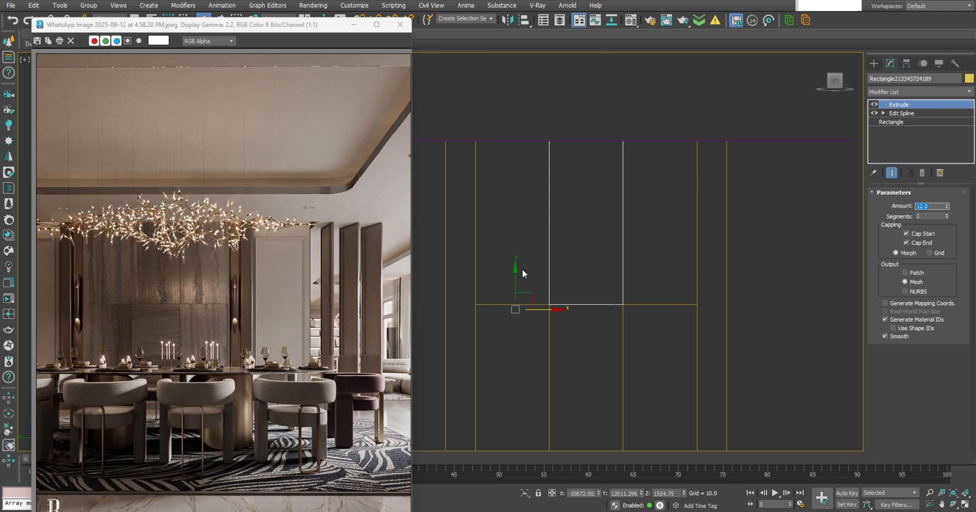
pyautogui.click(475, 267)
pyautogui.click(662, 357)
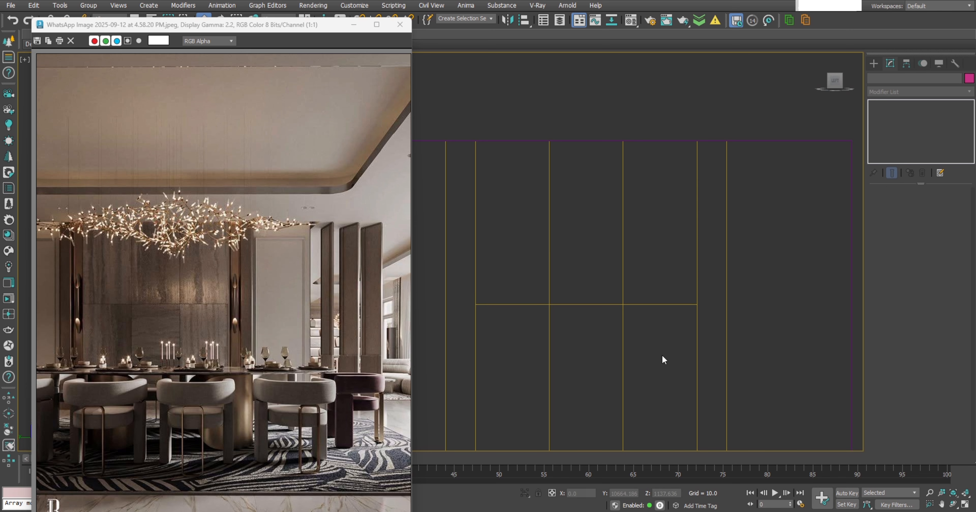
pyautogui.click(697, 360)
pyautogui.doubleClick(930, 206)
pyautogui.write('1')
pyautogui.press('Return')
# Delete the lower row of panels and copy the three upper panels directly below, snapped edge to edge
pyautogui.moveTo(638, 348); pyautogui.dragTo(546, 402)
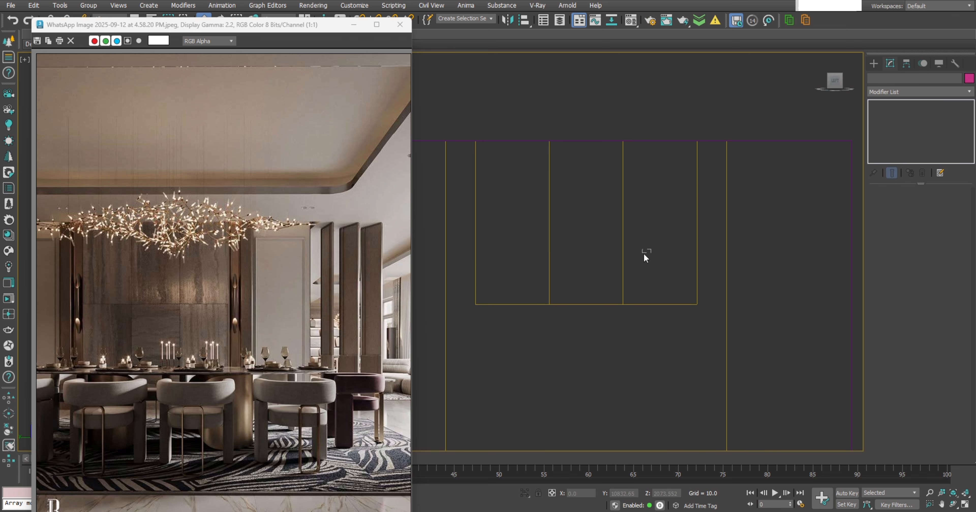
pyautogui.press('s')
pyautogui.press('space')
pyautogui.keyDown('shift'); pyautogui.moveTo(697, 142); pyautogui.dragTo(697, 304); pyautogui.keyUp('shift')
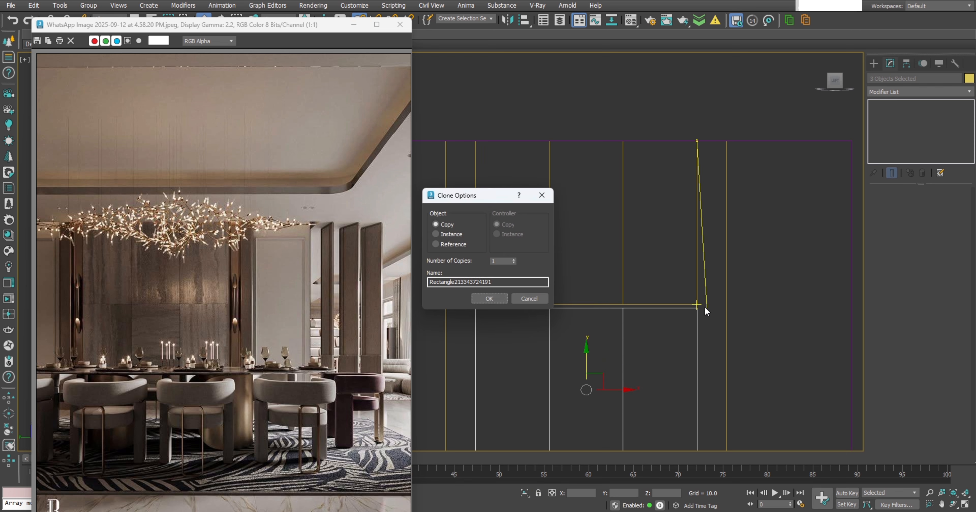
pyautogui.press('Return')
# Align the panels with the wall face by moving them together in the top view
pyautogui.hotkey('ctrl', 'a')
pyautogui.press('t')
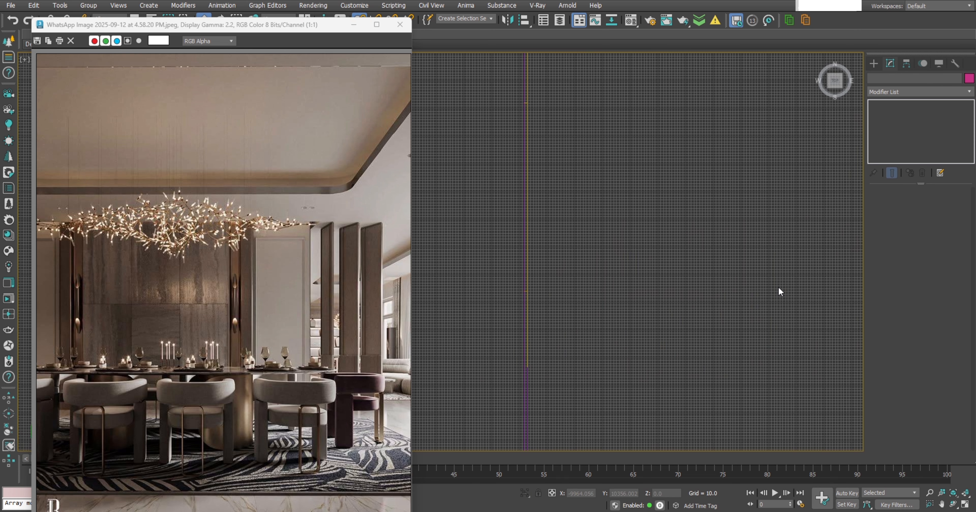
pyautogui.scroll(5, 524, 159)
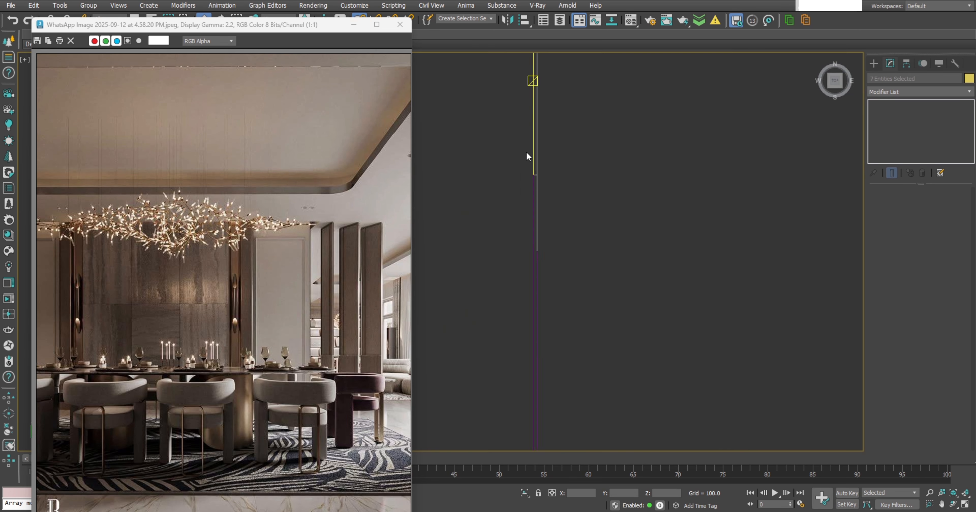
pyautogui.click(530, 298)
pyautogui.press('space')
pyautogui.moveTo(529, 298); pyautogui.dragTo(531, 291)
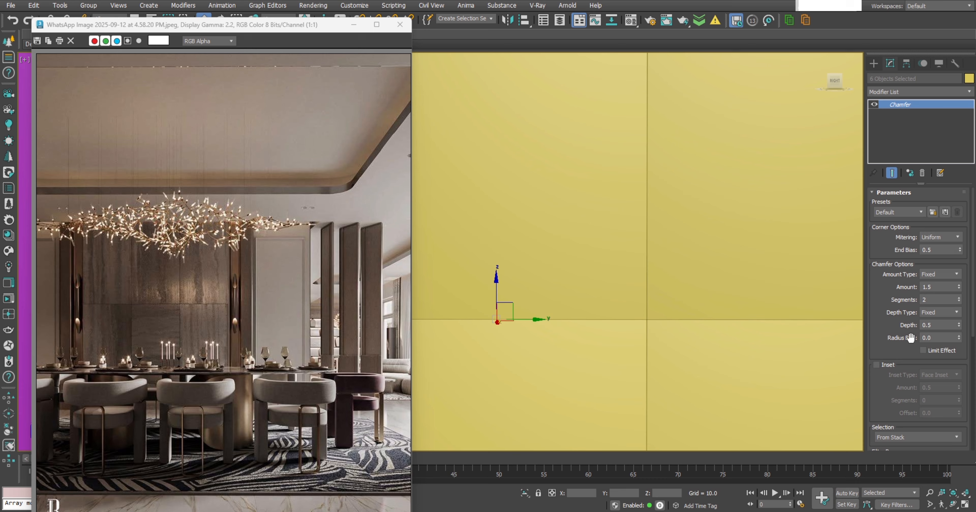
# Set the six panels' Chamfer modifier to 0 segments and an amount of 2
pyautogui.scroll(-5, 686, 115)
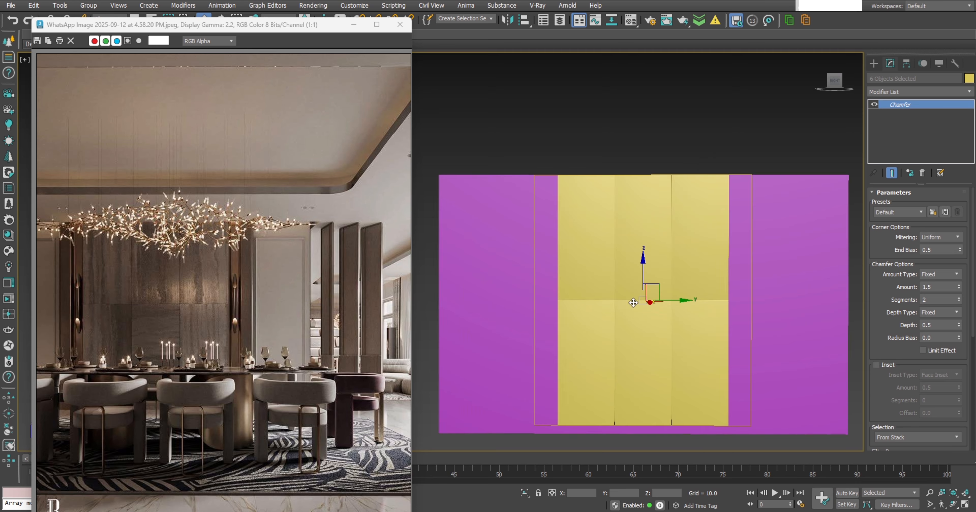
pyautogui.moveTo(942, 300); pyautogui.dragTo(797, 300)
pyautogui.write('0')
pyautogui.press('Return')
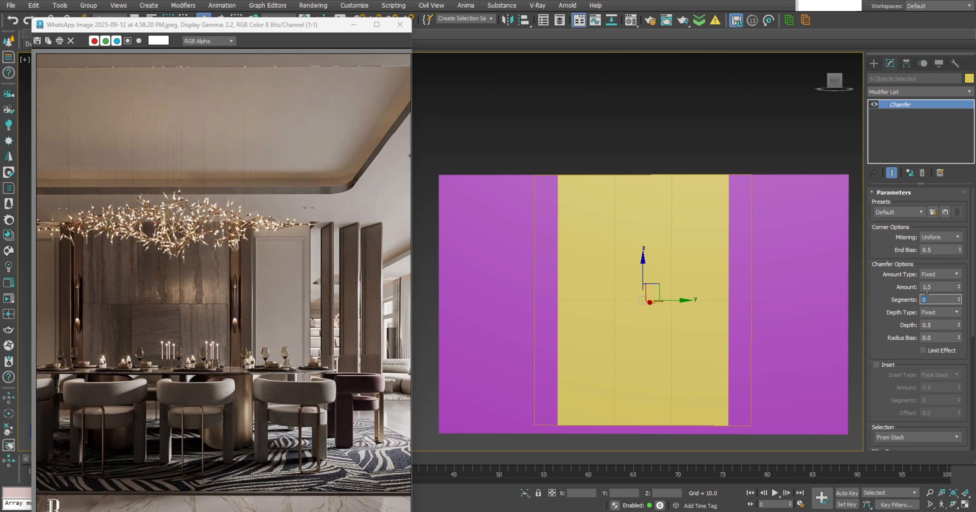
pyautogui.moveTo(943, 288); pyautogui.dragTo(796, 266)
pyautogui.write('2')
pyautogui.press('Return')
pyautogui.scroll(3, 631, 161)
pyautogui.scroll(-5, 632, 161)
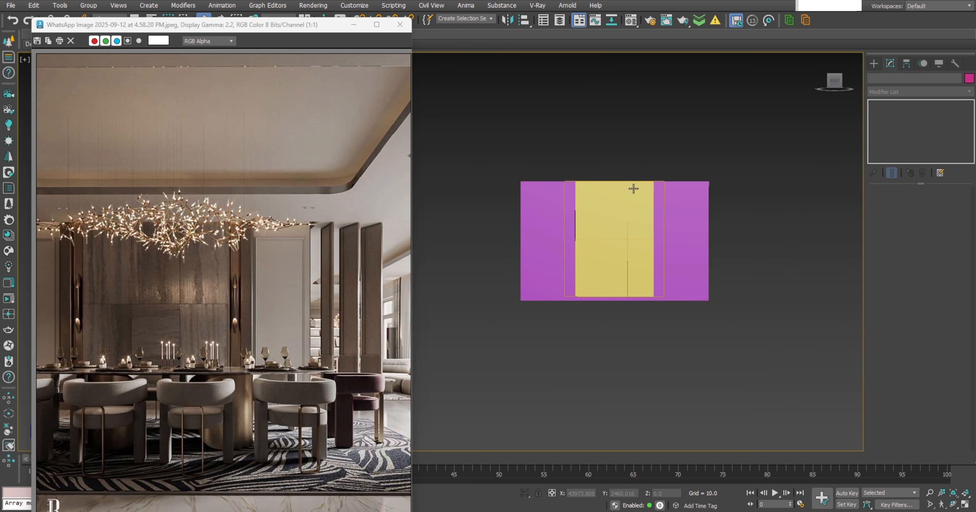
# Draw a narrow rectangle in the top view beside the panels' end, based on the side section of the reference photo
pyautogui.moveTo(755, 100); pyautogui.dragTo(654, 356)
pyautogui.click(454, 360)
pyautogui.scroll(6, 644, 242)
pyautogui.scroll(1, 278, 301)
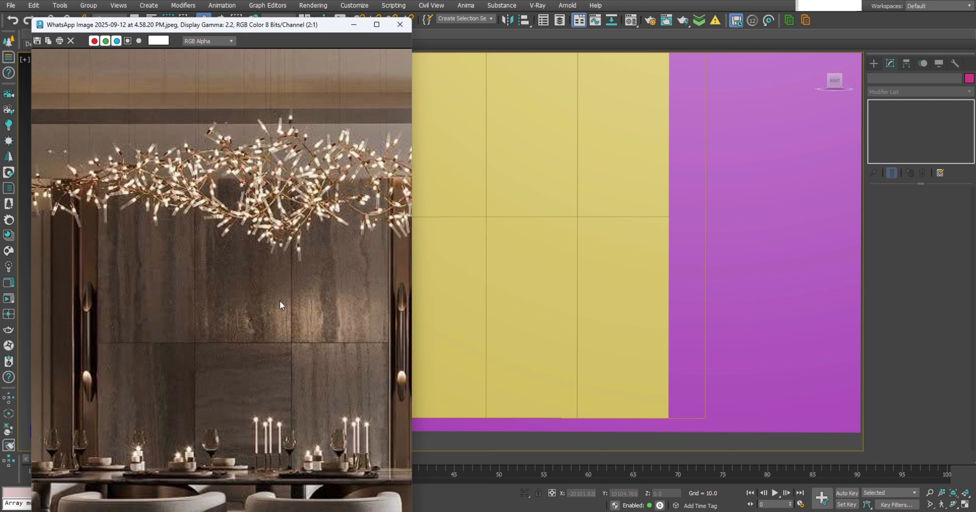
pyautogui.moveTo(280, 302); pyautogui.dragTo(201, 269, button='middle')
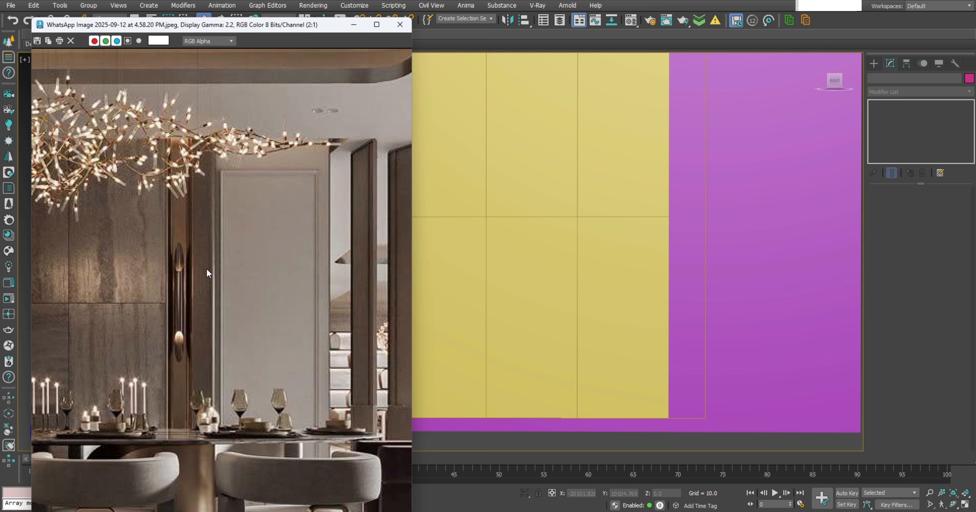
pyautogui.scroll(-3, 756, 307)
pyautogui.click(536, 259)
pyautogui.press('t')
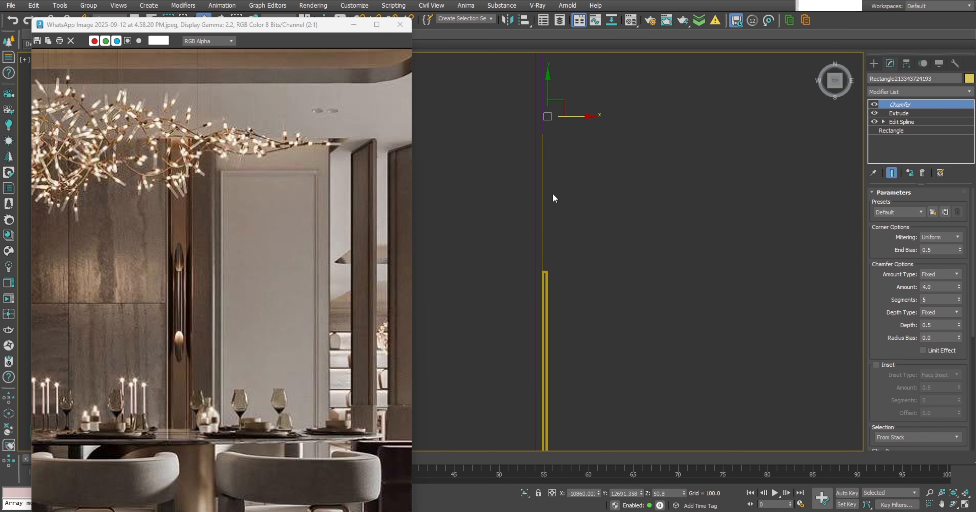
pyautogui.click(873, 64)
pyautogui.click(941, 144)
pyautogui.scroll(2, 556, 175)
pyautogui.moveTo(539, 116); pyautogui.dragTo(575, 309)
# Apply Edit Spline to the rectangle and lengthen it by moving its two far-end vertices away from the panels
pyautogui.click(890, 64)
pyautogui.moveTo(493, 154); pyautogui.dragTo(499, 234, button='middle')
pyautogui.hotkey('ctrl', 'a')
pyautogui.rightClick(499, 235)
pyautogui.click(475, 260)
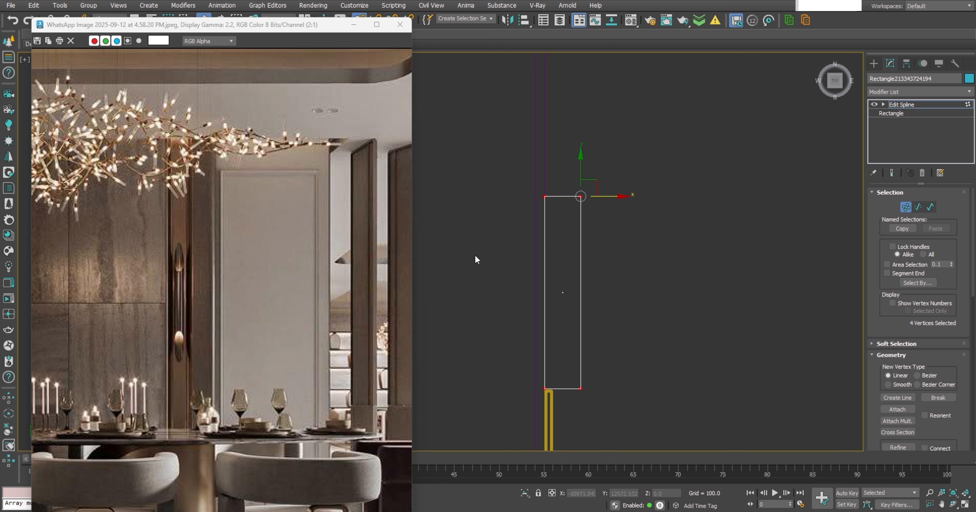
pyautogui.moveTo(519, 167)
pyautogui.mouseDown()
pyautogui.moveTo(606, 221)
pyautogui.moveTo(567, 142)
pyautogui.moveTo(568, 118)
pyautogui.mouseUp()
pyautogui.rightClick(635, 282)
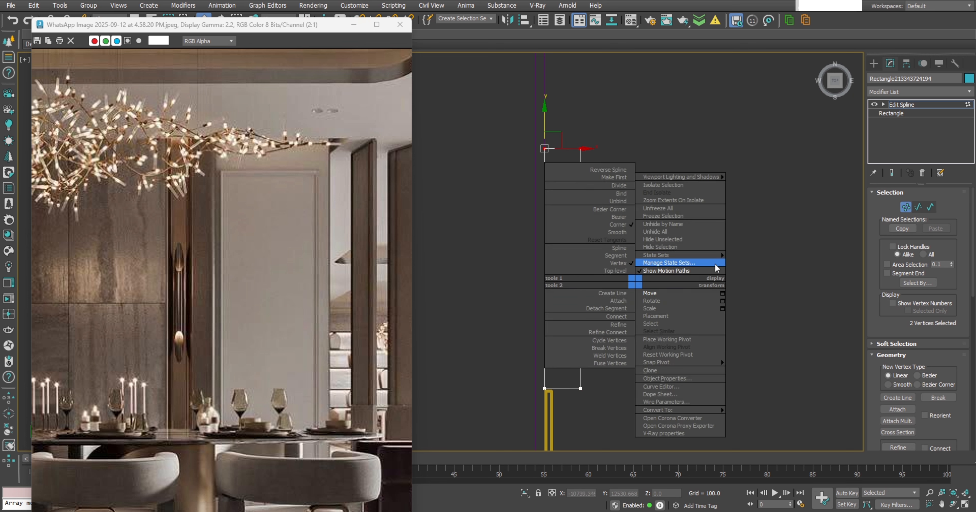
pyautogui.click(729, 262)
pyautogui.moveTo(626, 313); pyautogui.dragTo(527, 375)
pyautogui.scroll(3, 592, 306)
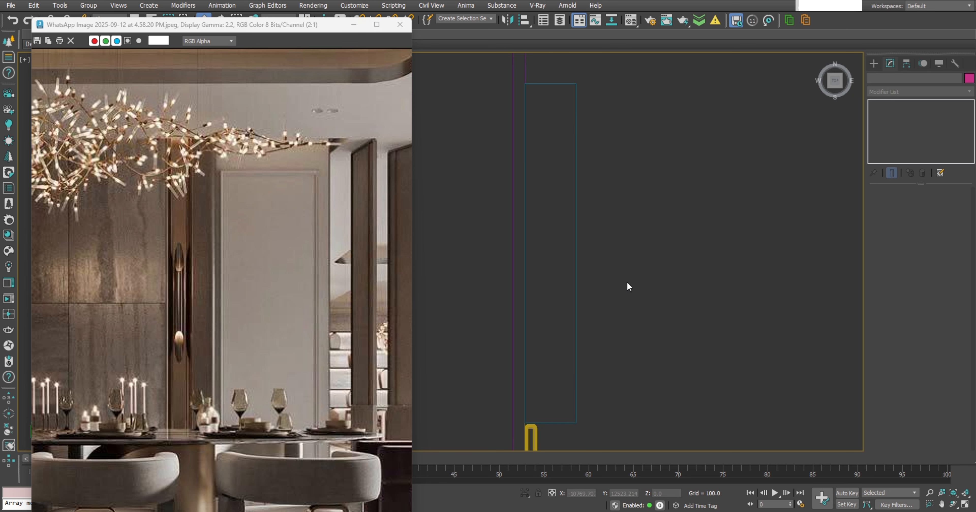
# Refine the rectangle's long outer edge with additional vertices near its middle
pyautogui.press('2')
pyautogui.rightClick(696, 257)
pyautogui.click(679, 292)
pyautogui.click(576, 280)
pyautogui.click(575, 262)
pyautogui.rightClick(618, 294)
pyautogui.scroll(-3, 618, 294)
# Reposition the added vertices with snapping near both ends of the outer edge to mark the flange thickness
pyautogui.click(596, 189)
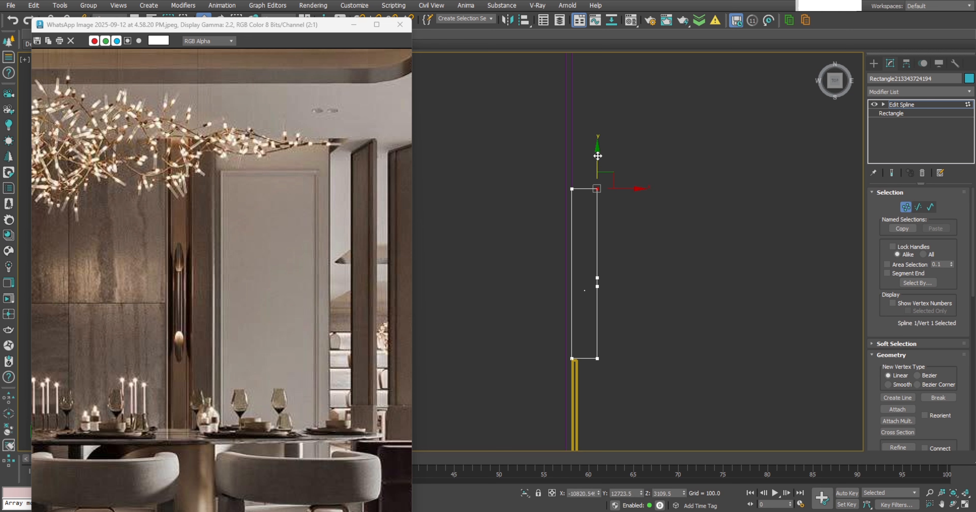
pyautogui.press('s')
pyautogui.moveTo(597, 156); pyautogui.dragTo(571, 274)
pyautogui.click(571, 188)
pyautogui.moveTo(571, 158); pyautogui.dragTo(597, 274)
pyautogui.click(634, 283)
pyautogui.scroll(3, 603, 280)
pyautogui.moveTo(598, 297); pyautogui.dragTo(594, 202, button='middle')
pyautogui.click(584, 204)
pyautogui.press('s')
pyautogui.press('s')
pyautogui.moveTo(584, 166); pyautogui.dragTo(626, 356)
pyautogui.press('s')
# Move the middle outer segment inward about 45 units to form a C-shaped profile
pyautogui.moveTo(640, 298); pyautogui.dragTo(551, 285)
pyautogui.press('2')
pyautogui.click(584, 313)
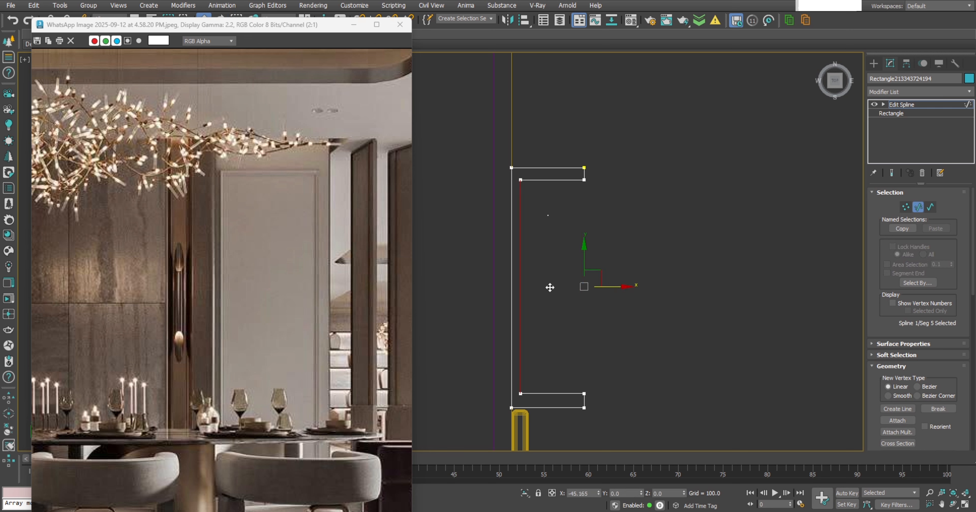
pyautogui.click(630, 130)
# Shorten both flanges of the C-shaped profile and slightly thin the lower flange by moving its inner vertices
pyautogui.hotkey('ctrl', 'a')
pyautogui.press('1')
pyautogui.moveTo(652, 120); pyautogui.dragTo(485, 431)
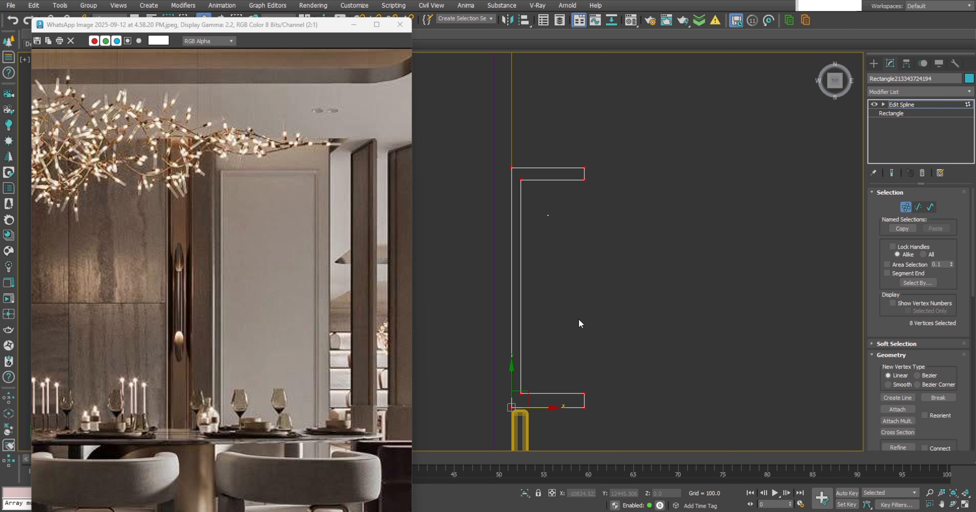
pyautogui.moveTo(536, 162); pyautogui.dragTo(518, 402)
pyautogui.moveTo(615, 107); pyautogui.dragTo(592, 446)
pyautogui.moveTo(620, 366); pyautogui.dragTo(512, 404)
pyautogui.press('s')
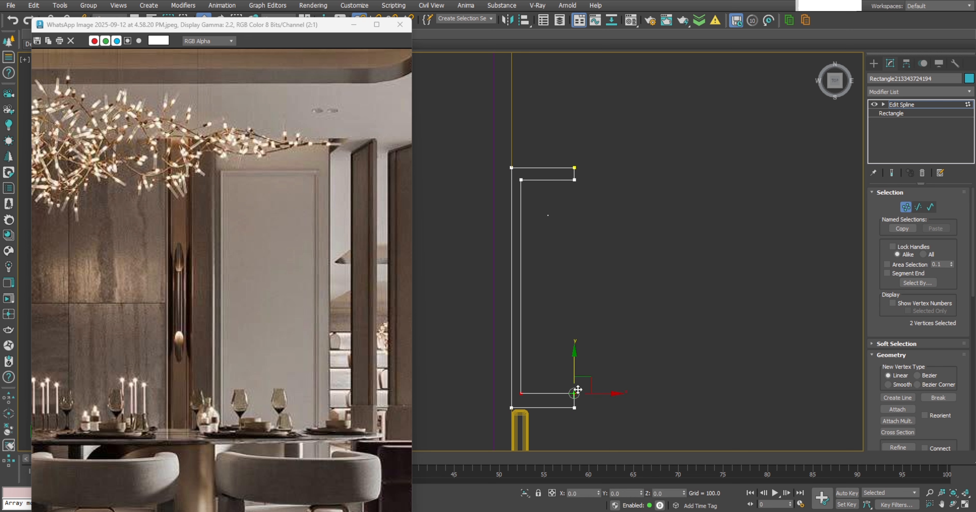
pyautogui.press('space')
pyautogui.press('space')
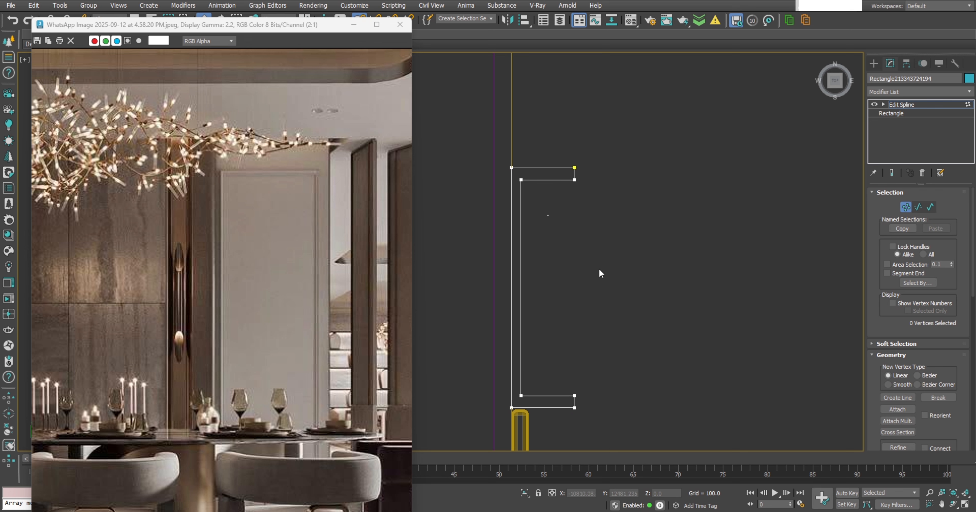
# Refine the profile's long inner segment with a vertex near each flange
pyautogui.press('2')
pyautogui.hotkey('ctrl', 'a')
pyautogui.rightClick(636, 207)
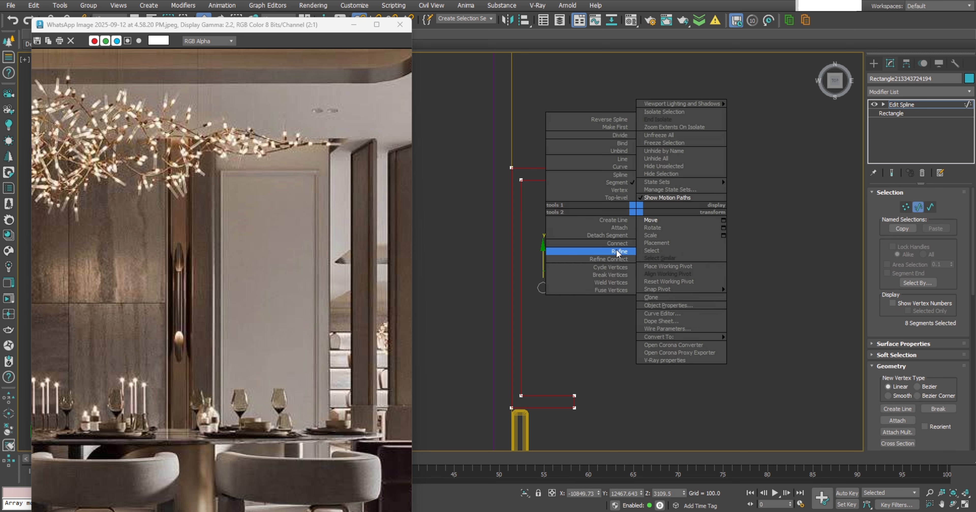
pyautogui.click(618, 251)
pyautogui.scroll(3, 529, 197)
pyautogui.click(506, 189)
pyautogui.scroll(-3, 492, 191)
pyautogui.scroll(1, 490, 343)
pyautogui.click(494, 393)
# Move the long inner segment between the added vertices slightly toward the wall to create a shallow recess
pyautogui.press('2')
pyautogui.click(495, 267)
pyautogui.press('w')
pyautogui.scroll(3, 492, 267)
pyautogui.press('s')
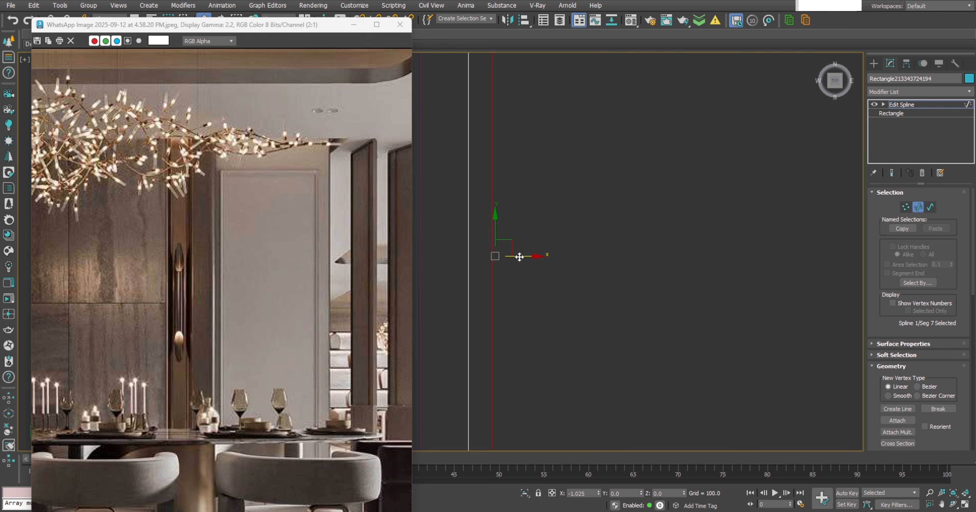
pyautogui.scroll(-3, 522, 243)
pyautogui.moveTo(538, 250); pyautogui.dragTo(535, 250)
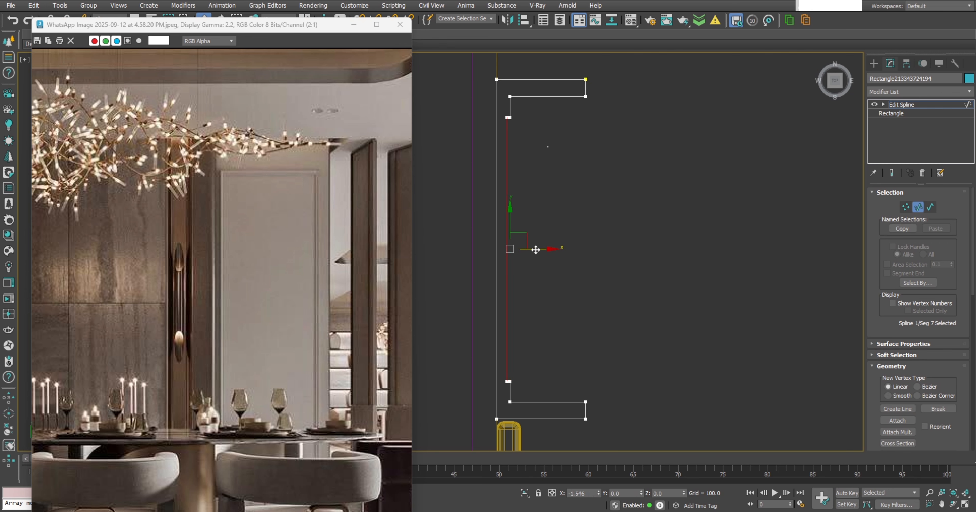
# Thicken the profile's back slightly by moving all its inner-edge vertices outward together
pyautogui.press('1')
pyautogui.moveTo(523, 89); pyautogui.dragTo(502, 409)
pyautogui.moveTo(534, 380); pyautogui.dragTo(538, 380)
pyautogui.press('1')
pyautogui.click(564, 326)
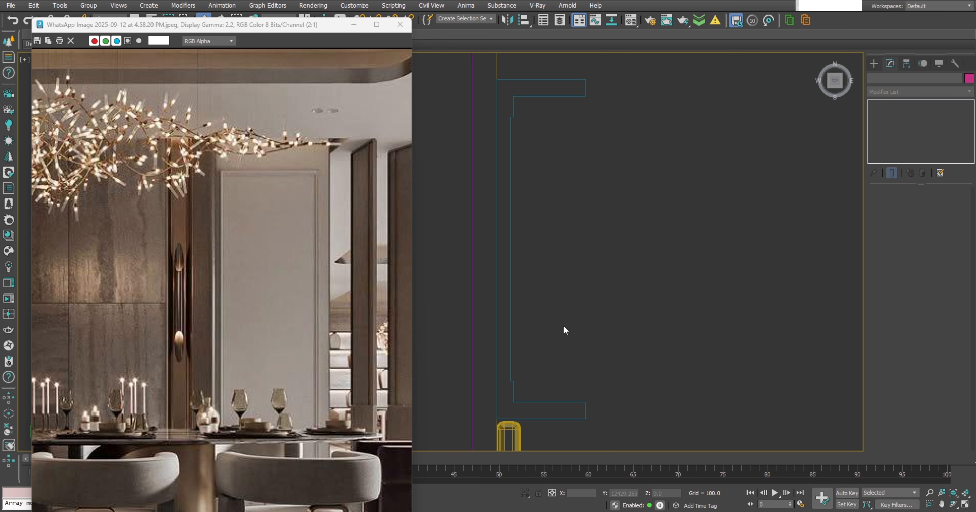
# Deepen the steps by moving the two short inner segments beside the flanges outward together
pyautogui.click(515, 388)
pyautogui.press('1')
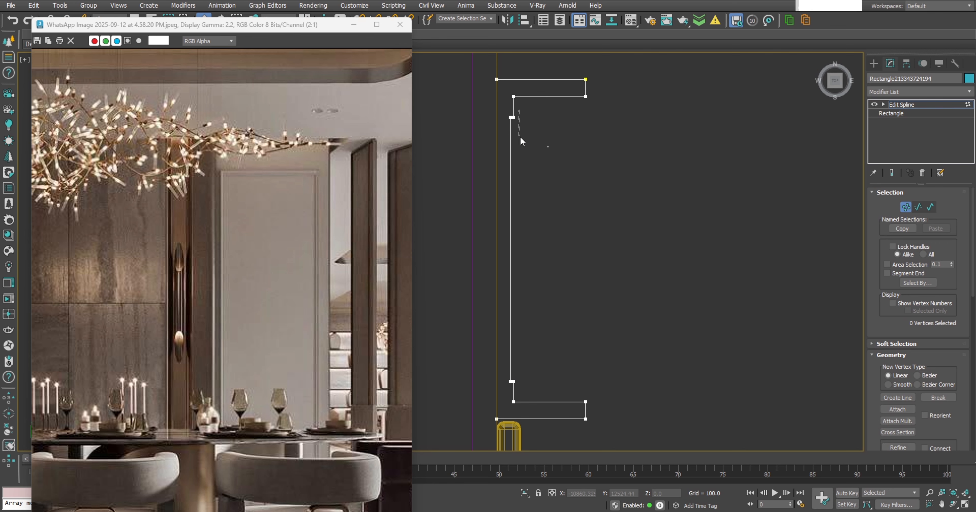
pyautogui.moveTo(520, 137); pyautogui.dragTo(503, 393)
pyautogui.scroll(5, 509, 100)
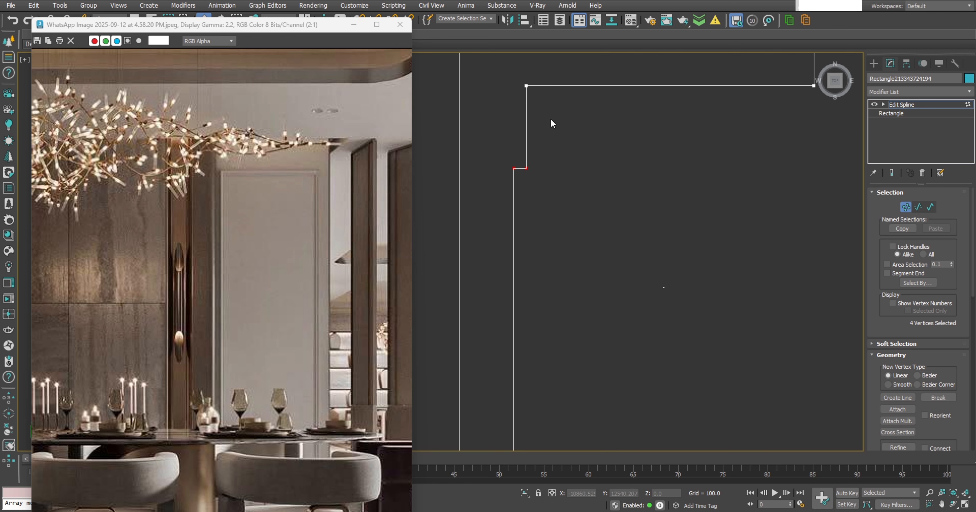
pyautogui.press('2')
pyautogui.click(526, 128)
pyautogui.scroll(-5, 545, 177)
pyautogui.moveTo(549, 389); pyautogui.dragTo(509, 281, button='middle')
pyautogui.scroll(2, 510, 280)
pyautogui.keyDown('ctrl'); pyautogui.click(492, 282); pyautogui.keyUp('ctrl')
pyautogui.moveTo(513, 282); pyautogui.dragTo(520, 282)
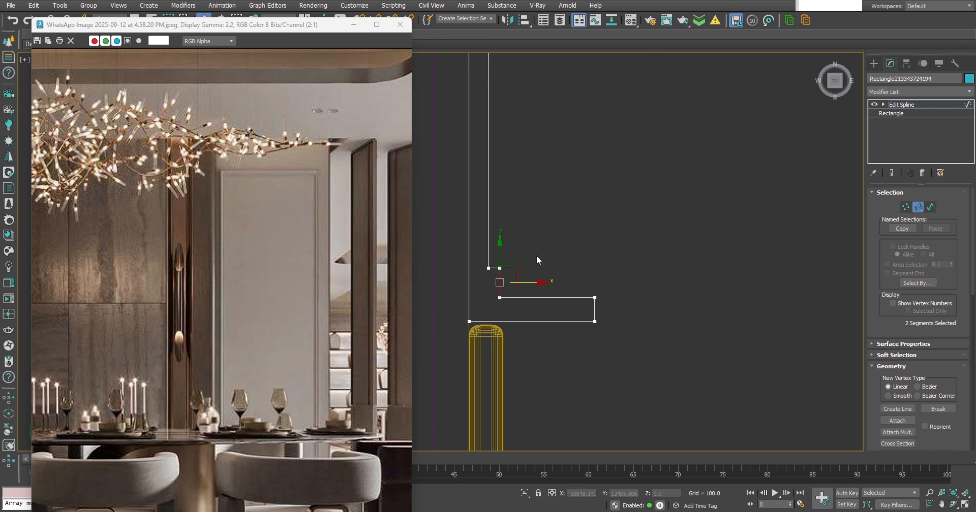
# Fillet the profile's flange ends, inner corners and step corners
pyautogui.click(488, 214)
pyautogui.scroll(-2, 526, 210)
pyautogui.moveTo(525, 210); pyautogui.dragTo(532, 313, button='middle')
pyautogui.press('1')
pyautogui.moveTo(532, 330); pyautogui.dragTo(499, 362)
pyautogui.scroll(-2, 521, 210)
pyautogui.moveTo(521, 211); pyautogui.dragTo(539, 278, button='middle')
pyautogui.scroll(2, 538, 189)
pyautogui.moveTo(613, 159); pyautogui.dragTo(580, 205)
pyautogui.moveTo(610, 181); pyautogui.dragTo(577, 182)
pyautogui.scroll(2, 530, 205)
pyautogui.press('1')
pyautogui.click(632, 150)
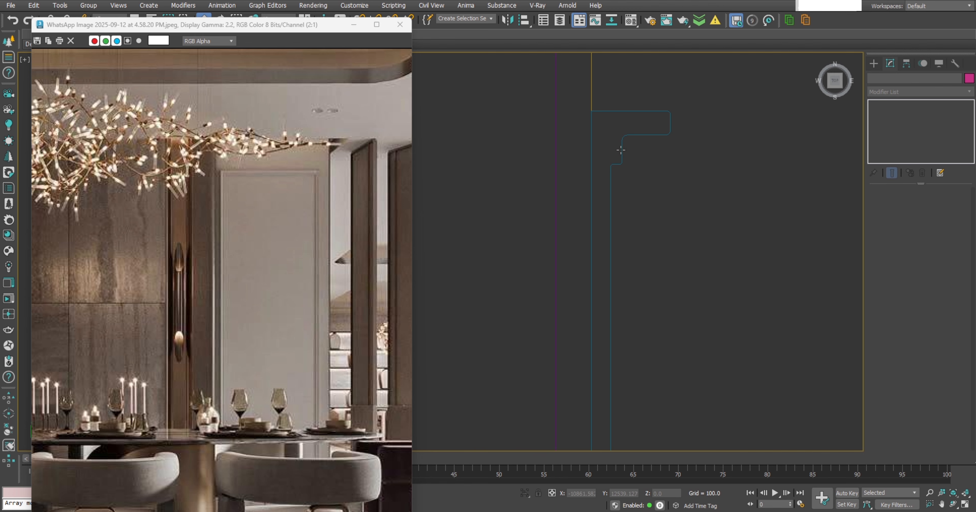
# Examine the filleted corners and step vertices at both ends of the profile
pyautogui.click(620, 150)
pyautogui.press('1')
pyautogui.scroll(-3, 617, 152)
pyautogui.scroll(6, 607, 130)
pyautogui.scroll(-4, 610, 161)
pyautogui.moveTo(630, 116); pyautogui.dragTo(599, 191)
pyautogui.scroll(-3, 606, 213)
pyautogui.moveTo(615, 257); pyautogui.dragTo(612, 183, button='middle')
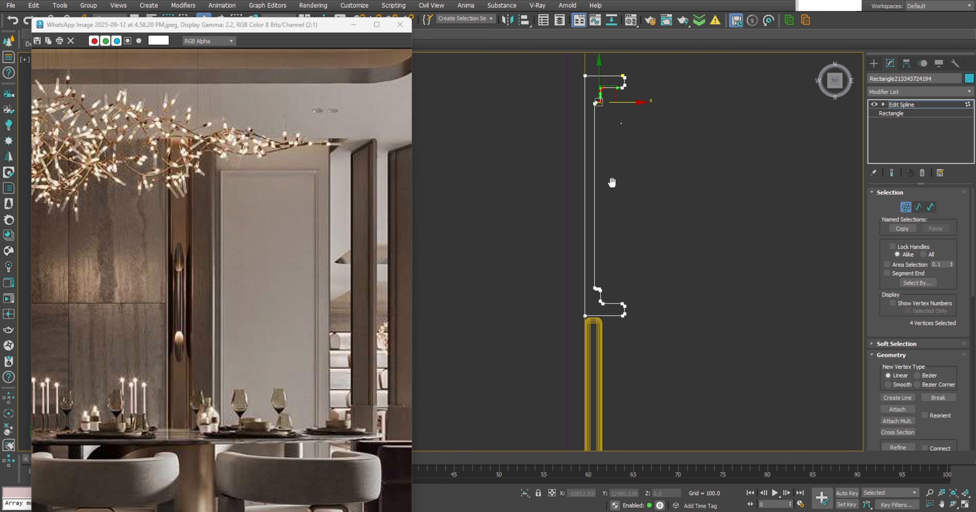
pyautogui.scroll(8, 612, 178)
pyautogui.press('1')
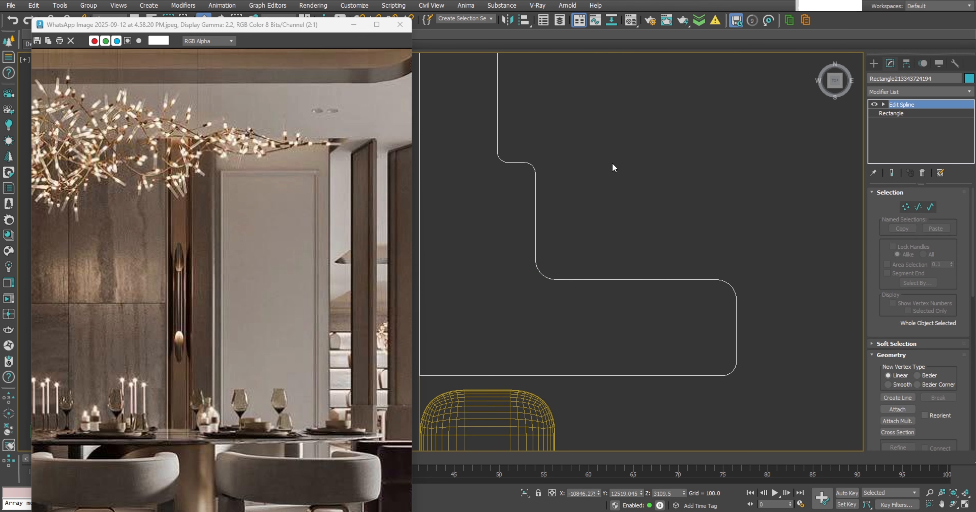